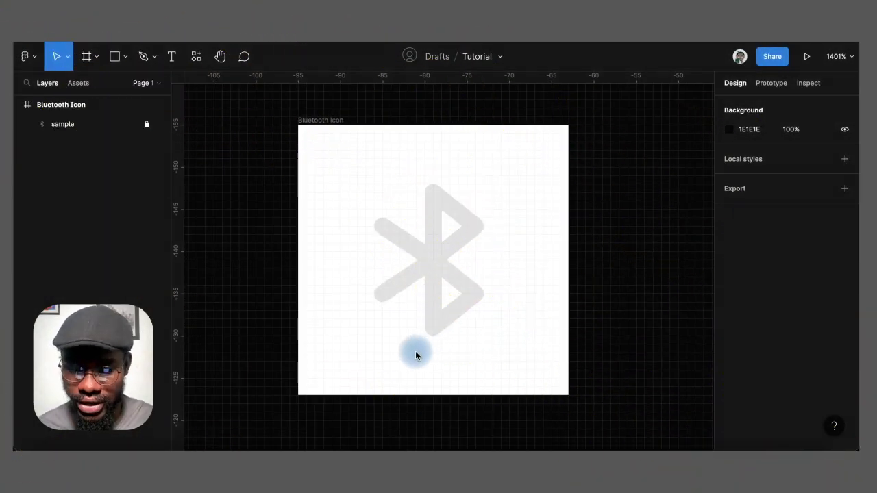
- Zoom the canvas from 1401% to 1675% on the grey Bluetooth sample in the Bluetooth Icon frame
{"action": "scroll", "coordinate": [416, 355], "scroll_direction": "up", "scroll_amount": 1}
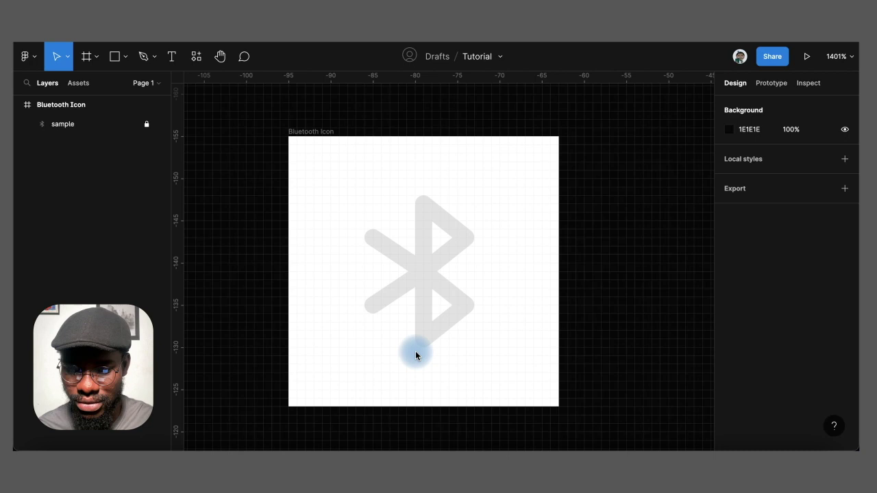
{"action": "scroll", "coordinate": [433, 299], "scroll_direction": "up", "scroll_amount": 3}
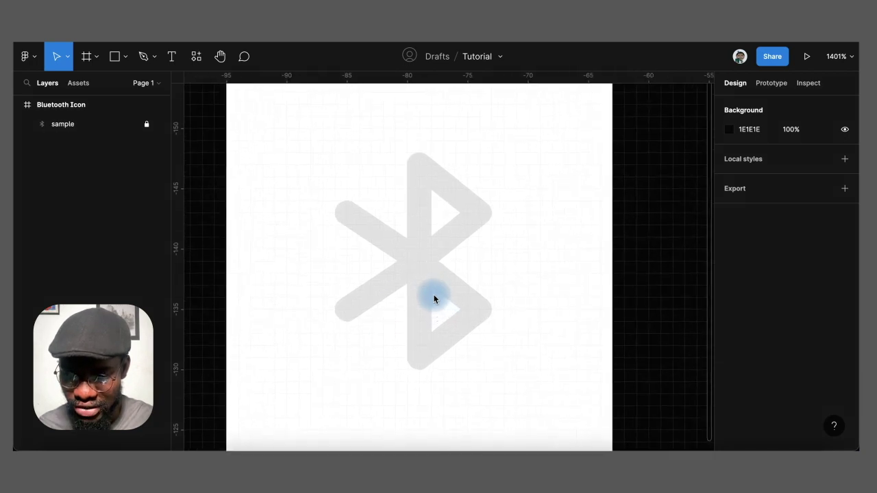
{"action": "scroll", "coordinate": [433, 299], "scroll_direction": "down", "scroll_amount": 1}
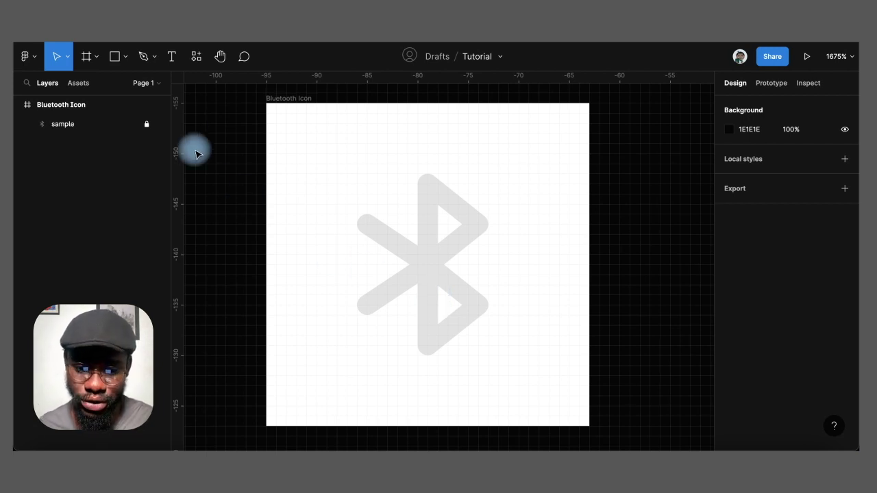
{"action": "left_click", "coordinate": [152, 58]}
{"action": "left_click", "coordinate": [162, 93]}
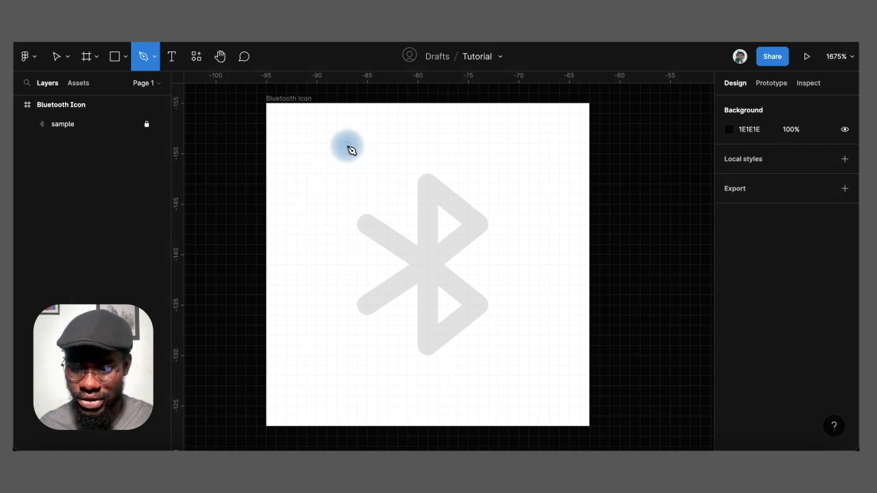
{"action": "left_click", "coordinate": [346, 144]}
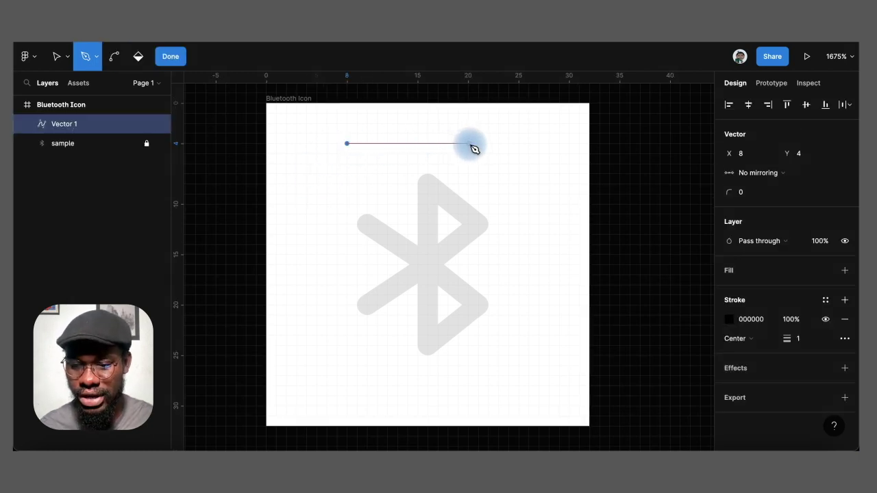
{"action": "mouse_move", "coordinate": [469, 144]}
{"action": "left_mouse_down"}
{"action": "mouse_move", "coordinate": [517, 217]}
{"action": "mouse_move", "coordinate": [513, 208]}
{"action": "left_mouse_up"}
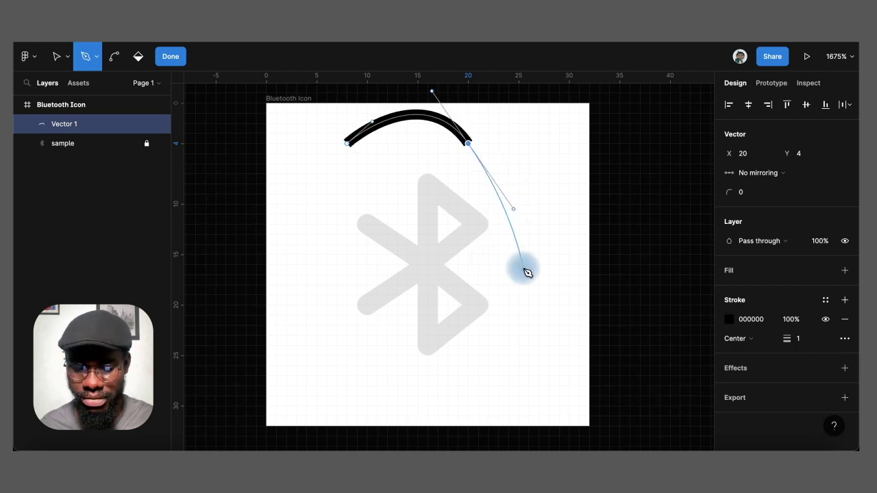
{"action": "key", "text": "ctrl+z"}
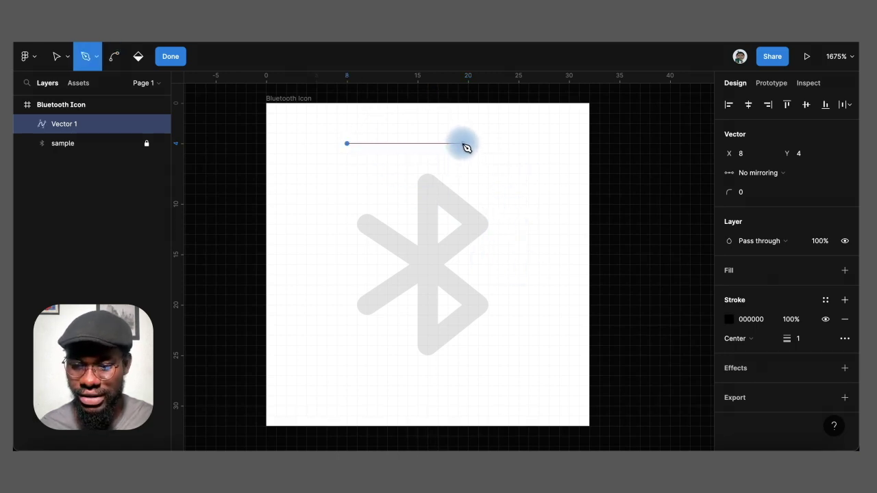
{"action": "left_click", "coordinate": [463, 143]}
{"action": "left_click_drag", "start_coordinate": [465, 145], "coordinate": [524, 112]}
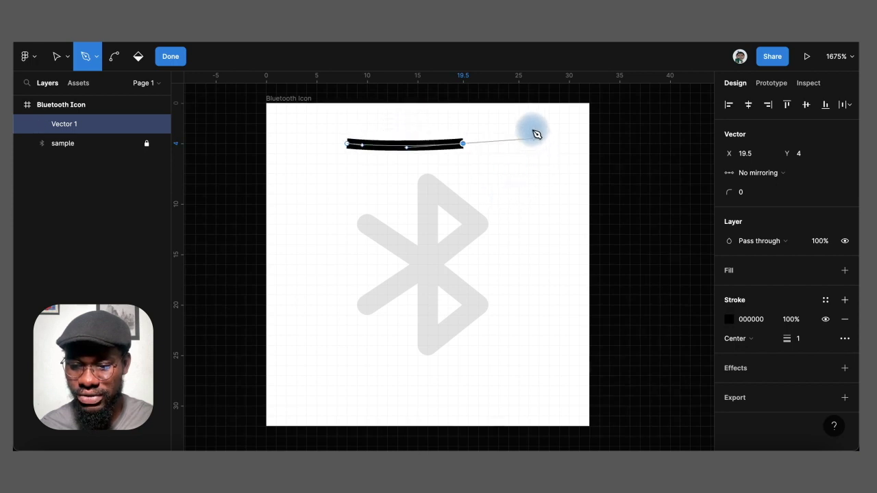
{"action": "key", "text": "ctrl+z"}
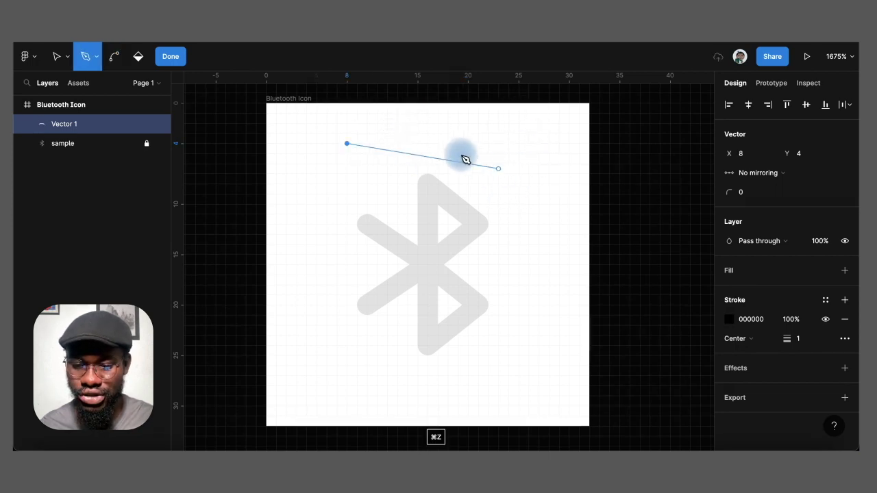
{"action": "left_click", "coordinate": [447, 143]}
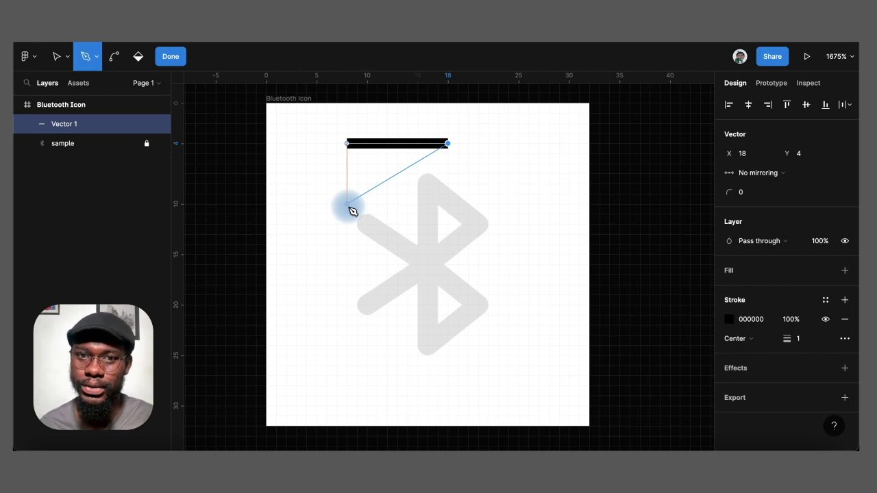
{"action": "left_click", "coordinate": [347, 206]}
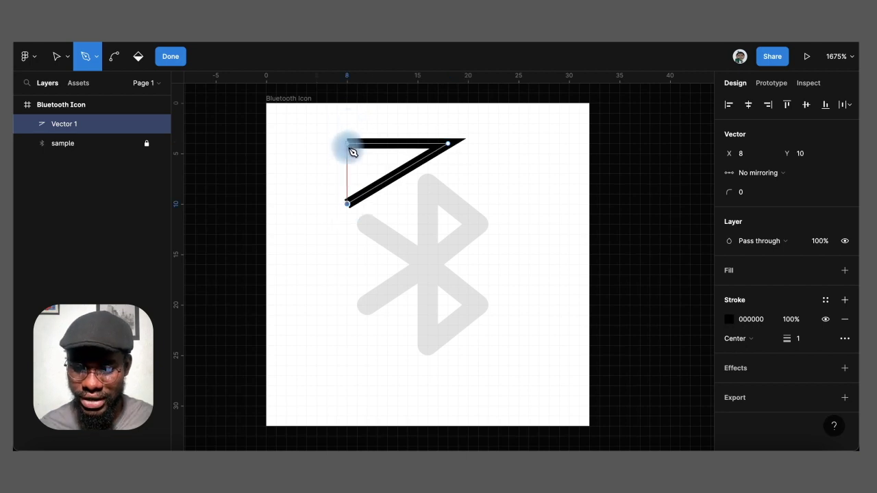
{"action": "left_click", "coordinate": [348, 144]}
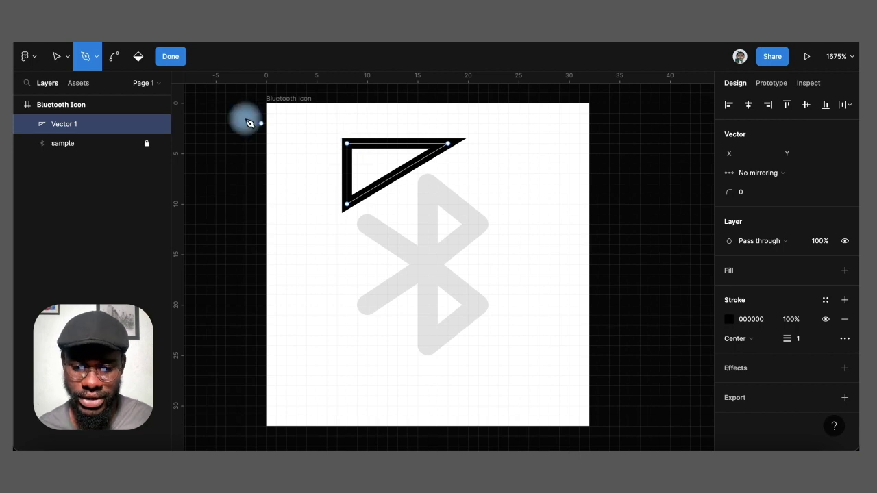
{"action": "left_click", "coordinate": [173, 56]}
{"action": "key", "text": "Delete"}
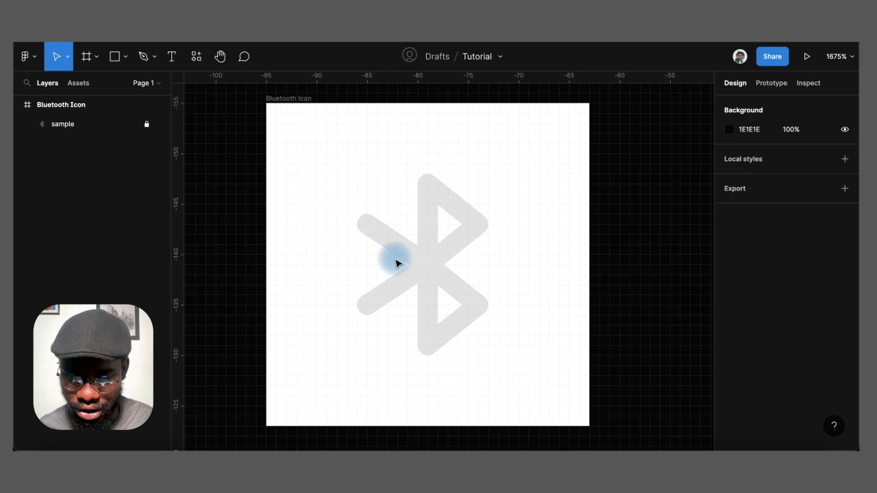
- Switch to the Pen (P) tool from the toolbar's pen/pencil dropdown
{"action": "left_click", "coordinate": [155, 62]}
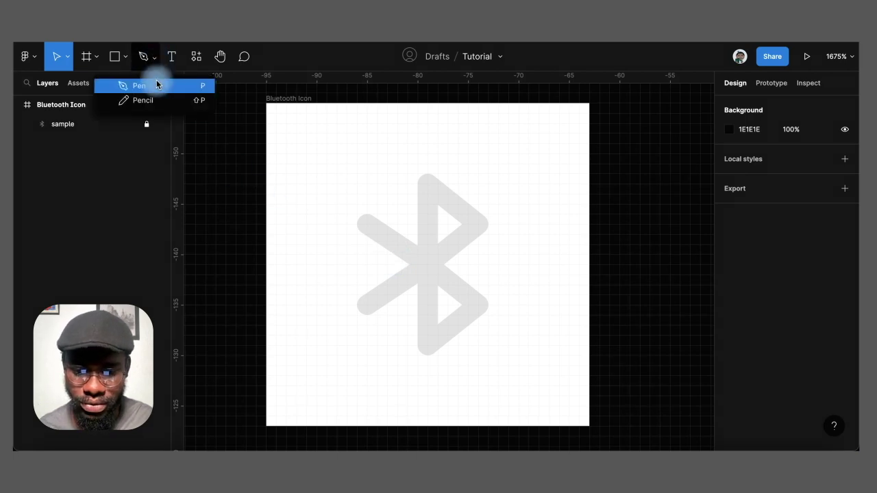
{"action": "left_click", "coordinate": [158, 84]}
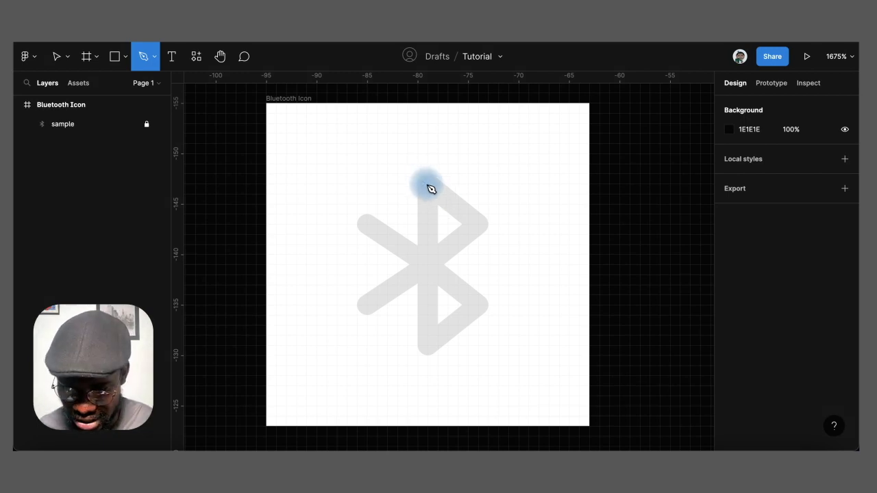
- Draw Vector 1 as a vertical line from the top to the bottom of the sample's spine
{"action": "left_click", "coordinate": [433, 189]}
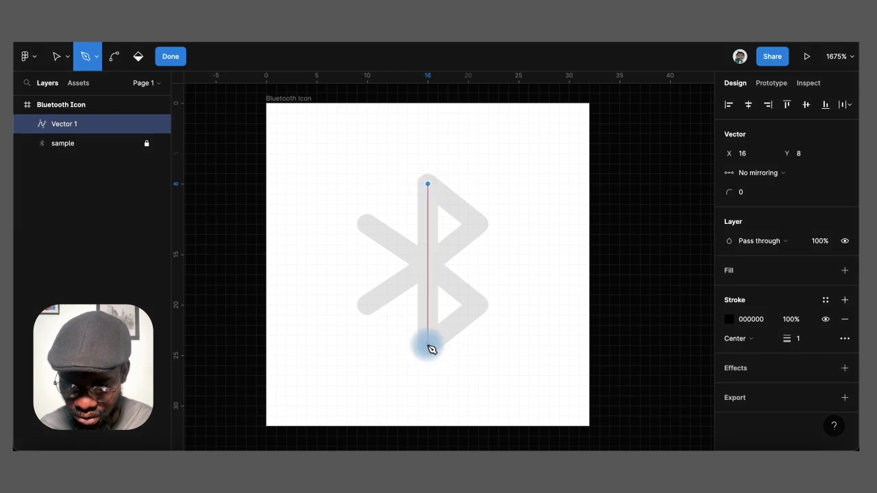
{"action": "left_click", "coordinate": [429, 346]}
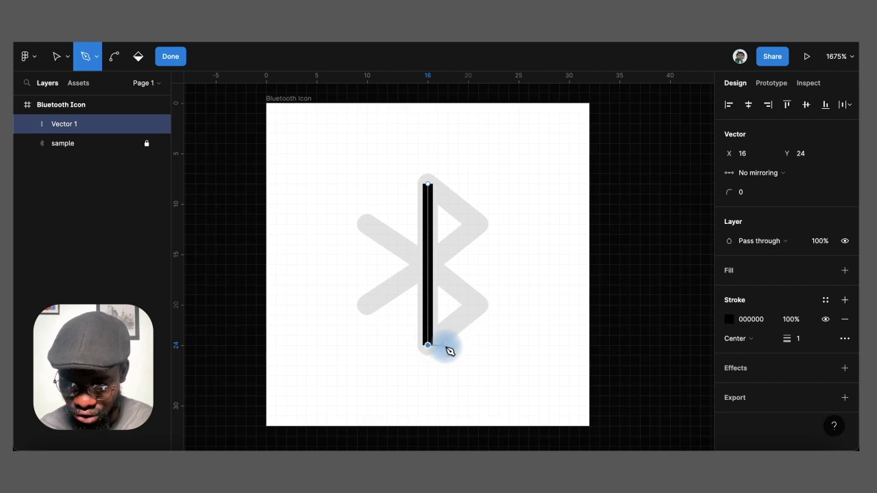
{"action": "scroll", "coordinate": [448, 348], "scroll_direction": "up", "scroll_amount": 3}
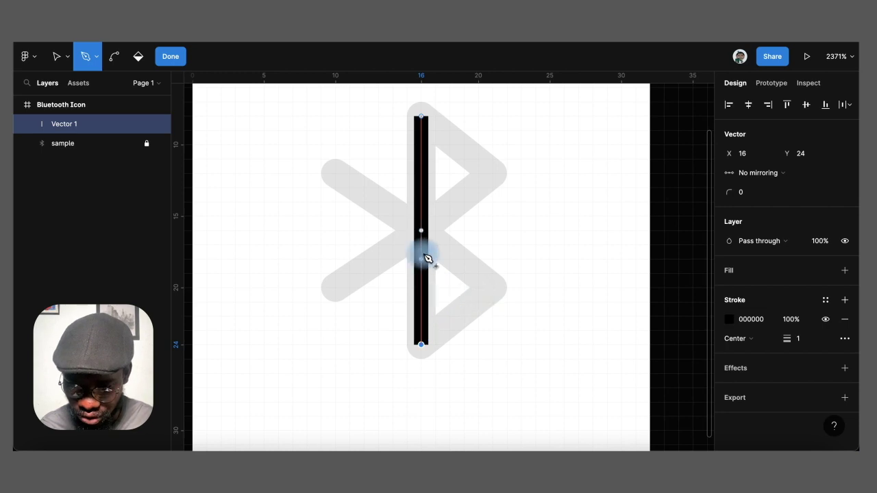
- Extend Vector 1 from the spine's bottom to the lower-right point (21,20) and back to the middle
{"action": "left_click", "coordinate": [421, 230]}
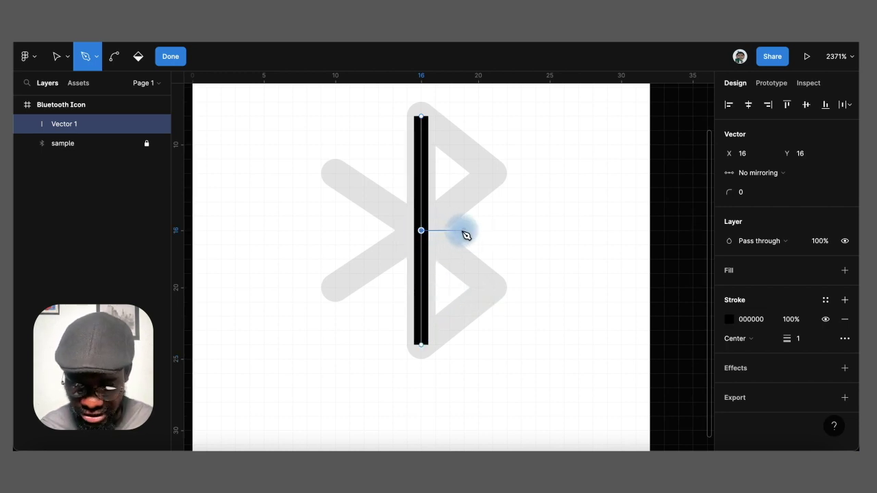
{"action": "key", "text": "Escape"}
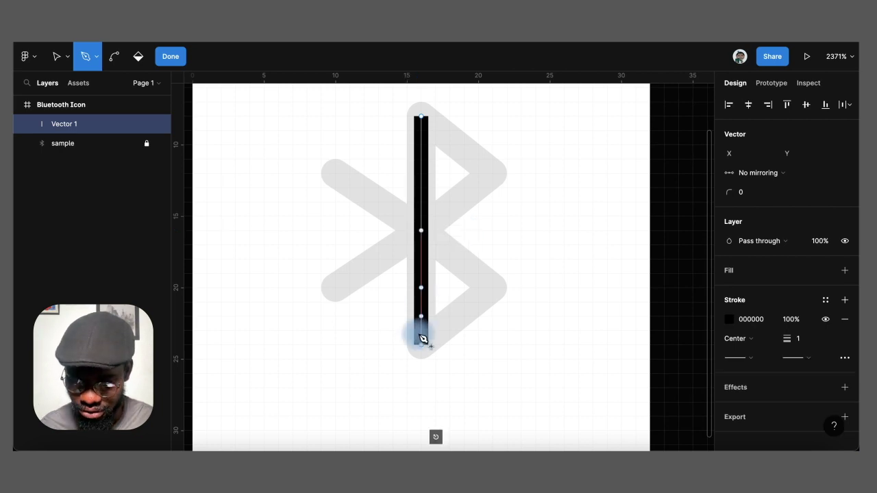
{"action": "left_click", "coordinate": [421, 346]}
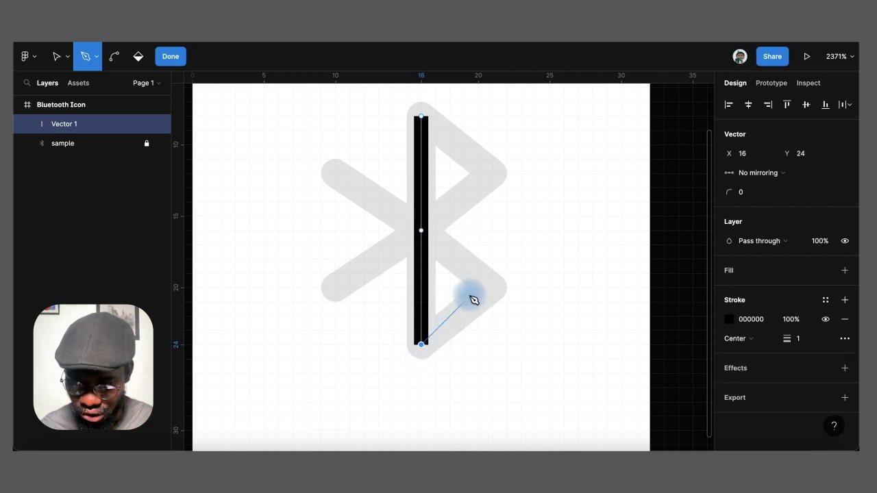
{"action": "left_click", "coordinate": [421, 288]}
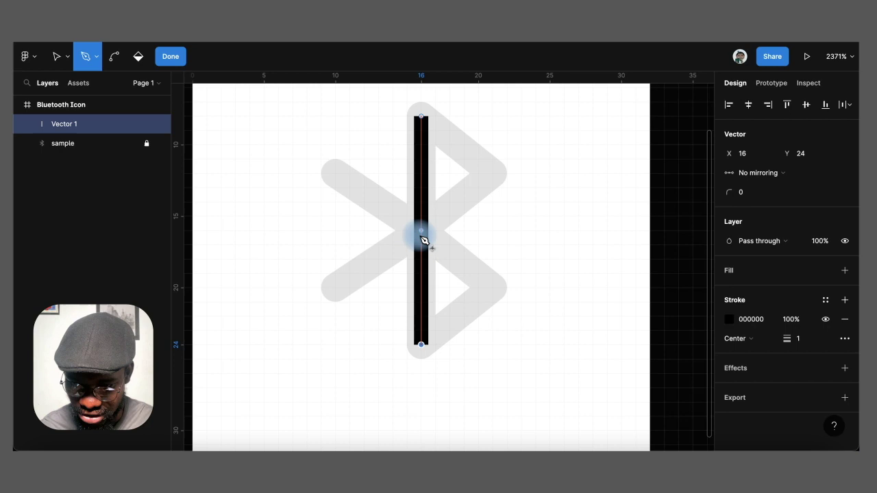
{"action": "left_click_drag", "start_coordinate": [422, 289], "coordinate": [423, 235]}
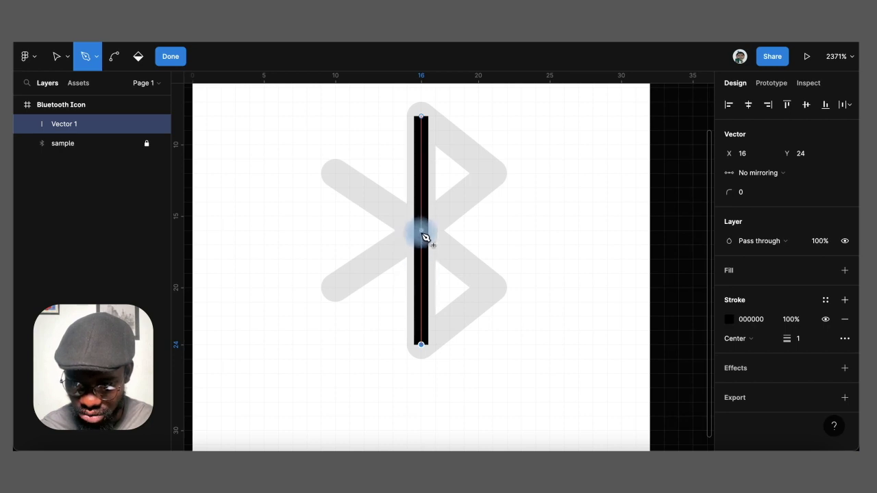
{"action": "left_click", "coordinate": [421, 343]}
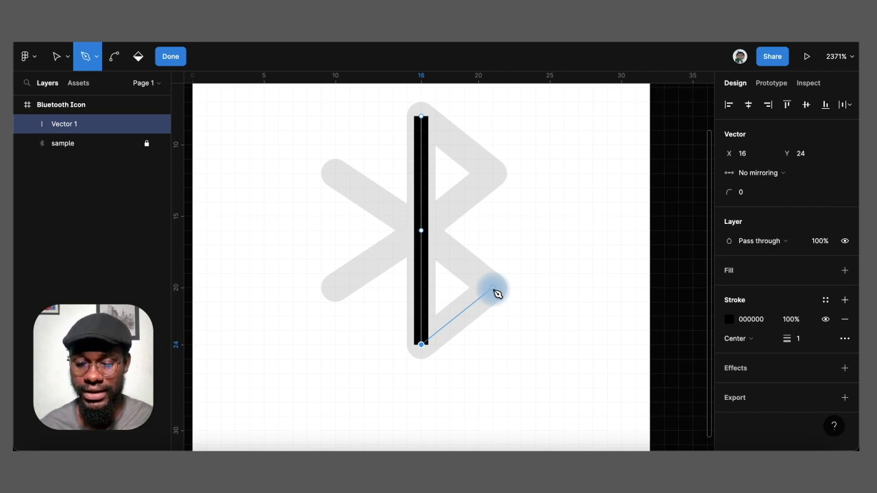
{"action": "left_click", "coordinate": [492, 288]}
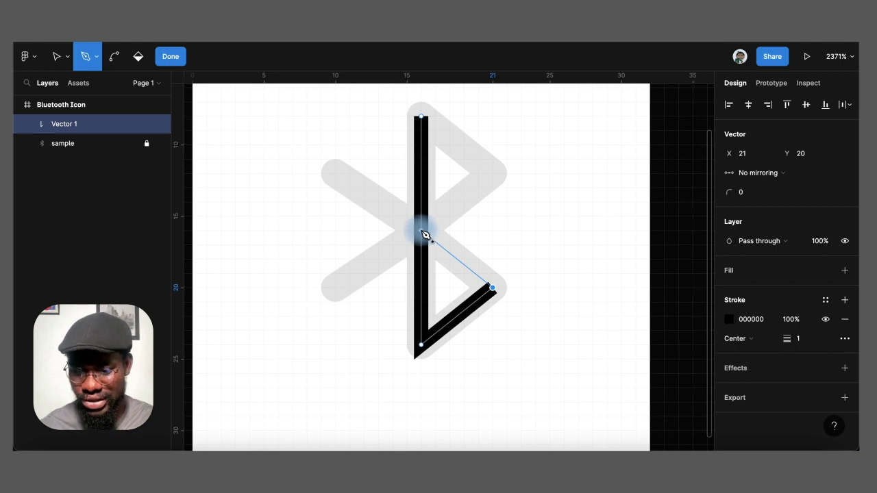
{"action": "left_click", "coordinate": [421, 231]}
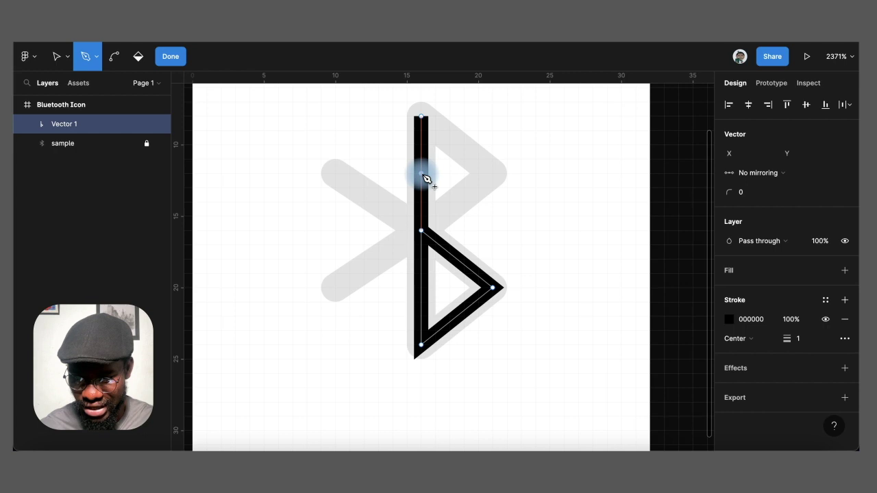
- Trace the upper triangle from the middle anchor to the upper-right corner and up to the top
{"action": "left_click", "coordinate": [421, 231]}
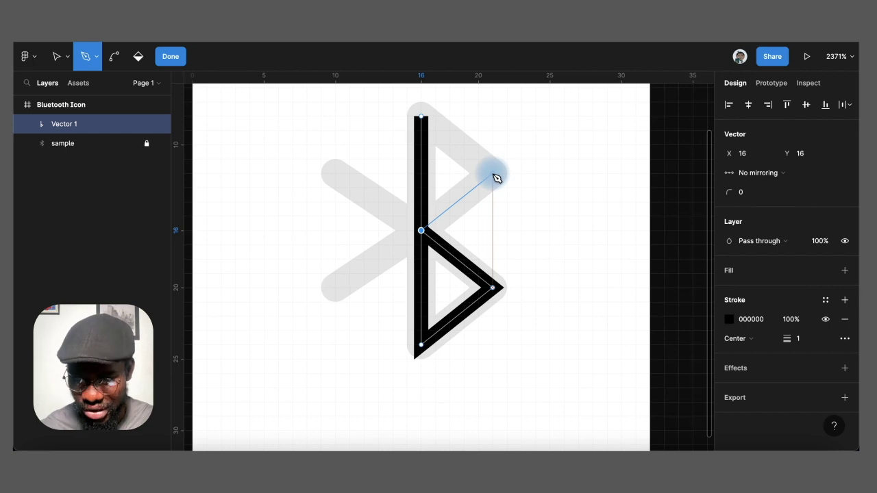
{"action": "left_click", "coordinate": [494, 174]}
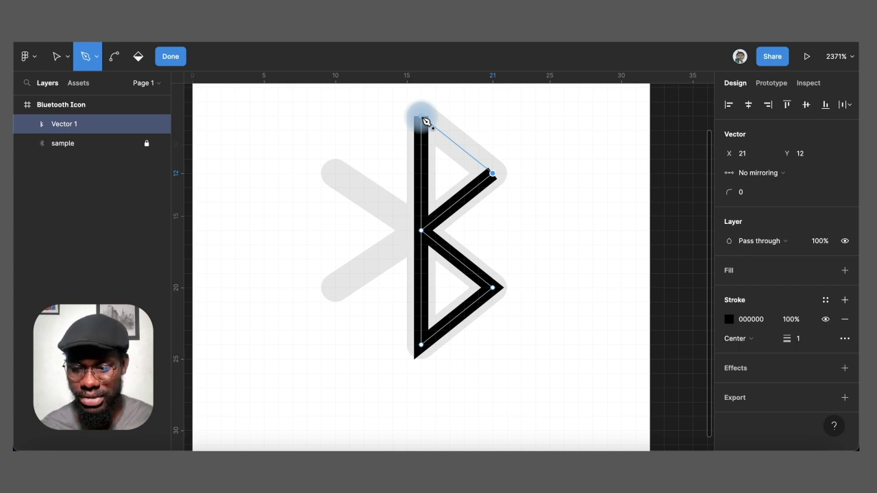
{"action": "left_click", "coordinate": [423, 120]}
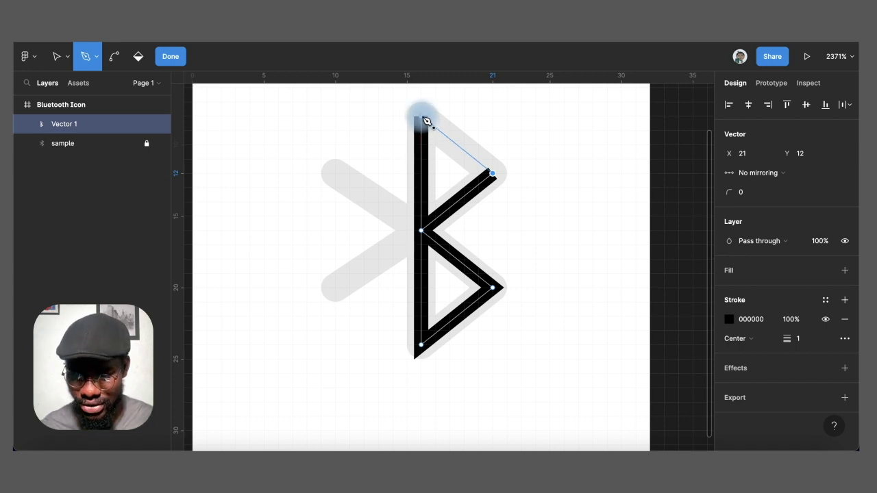
- Add the upper-left and lower-left diagonal arms from the middle anchor, then stop drawing
{"action": "left_click", "coordinate": [422, 232]}
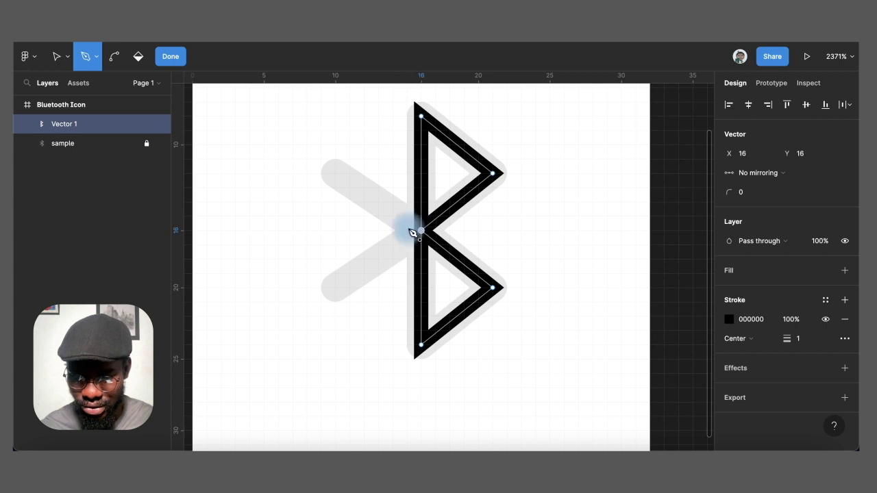
{"action": "left_click", "coordinate": [336, 174]}
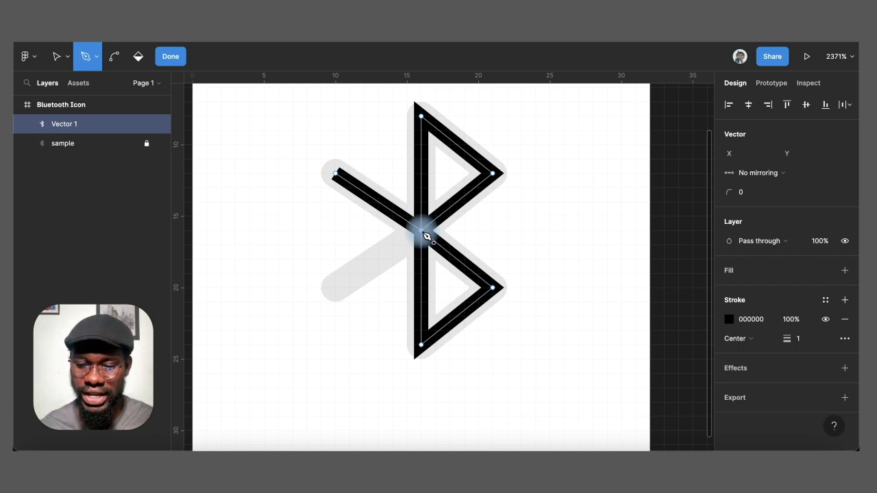
{"action": "left_click", "coordinate": [422, 231]}
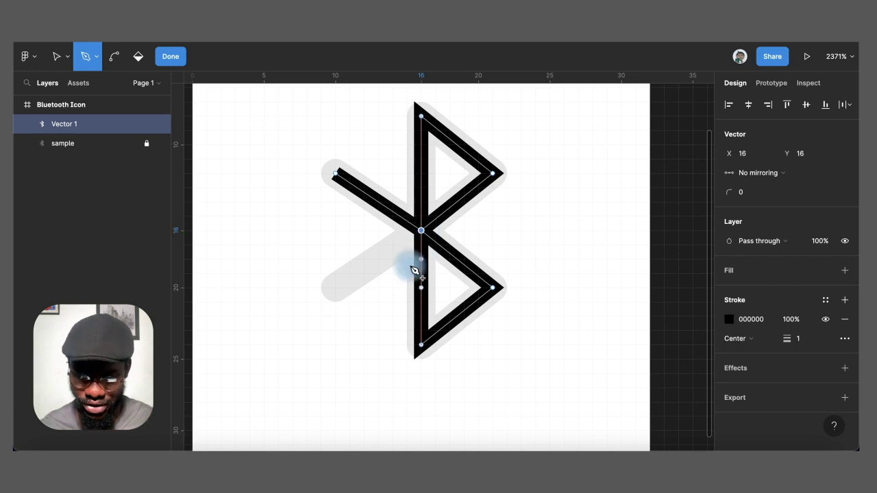
{"action": "left_click", "coordinate": [336, 288]}
{"action": "key", "text": "Escape"}
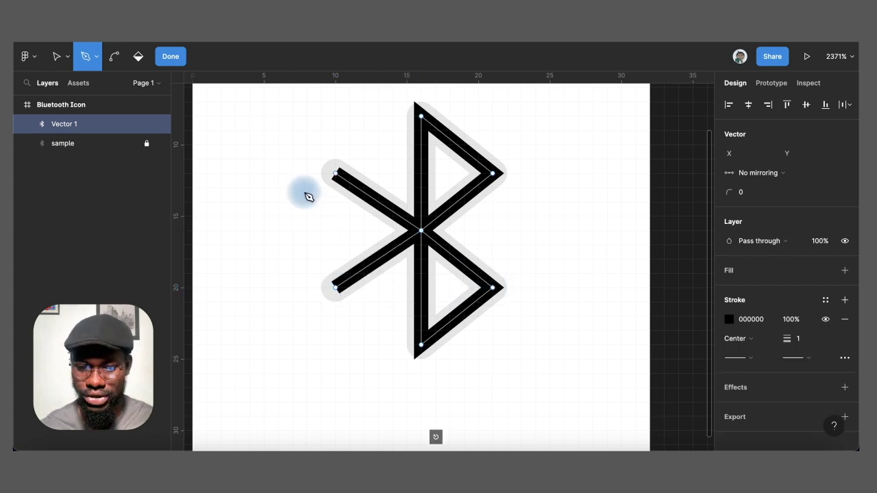
- Finish path editing and set Vector 1's stroke weight to 2
{"action": "left_click", "coordinate": [172, 56]}
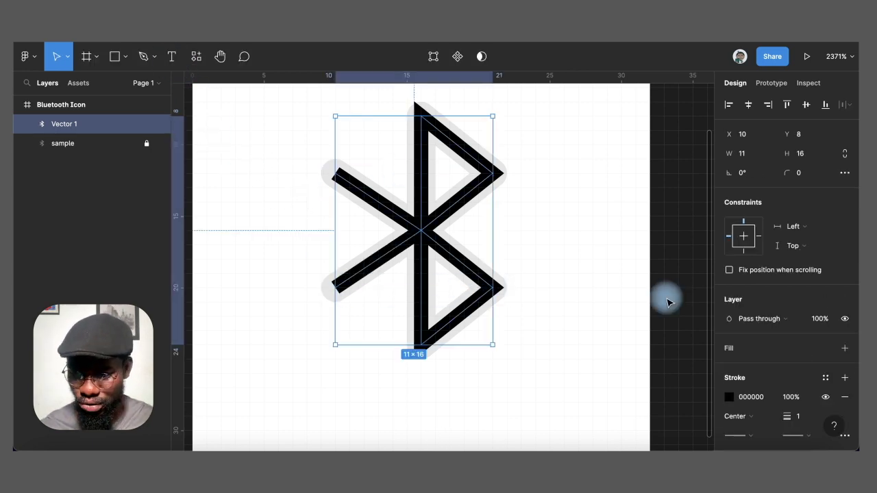
{"action": "left_click", "coordinate": [803, 419]}
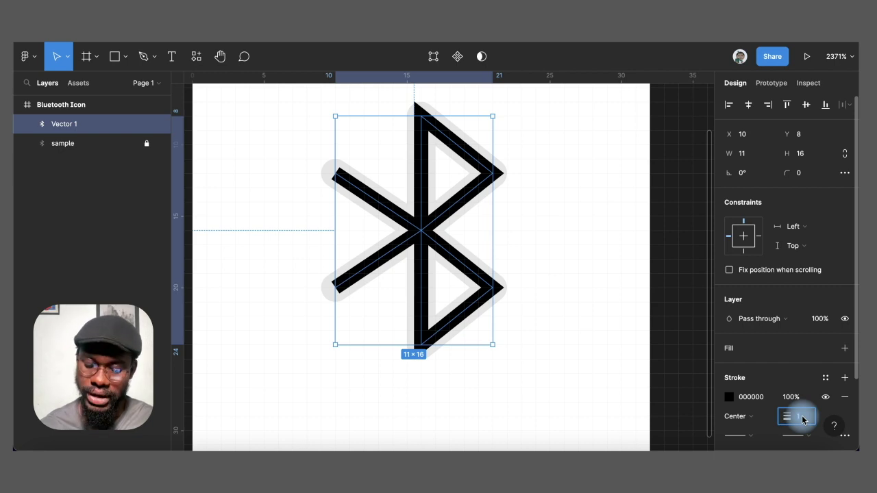
{"action": "scroll", "coordinate": [803, 420], "scroll_direction": "down", "scroll_amount": 2}
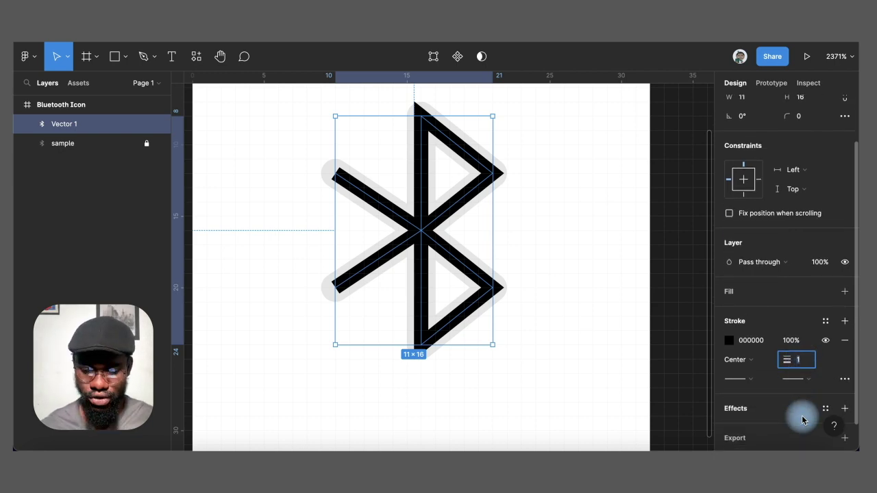
{"action": "type", "text": "2"}
{"action": "key", "text": "Return"}
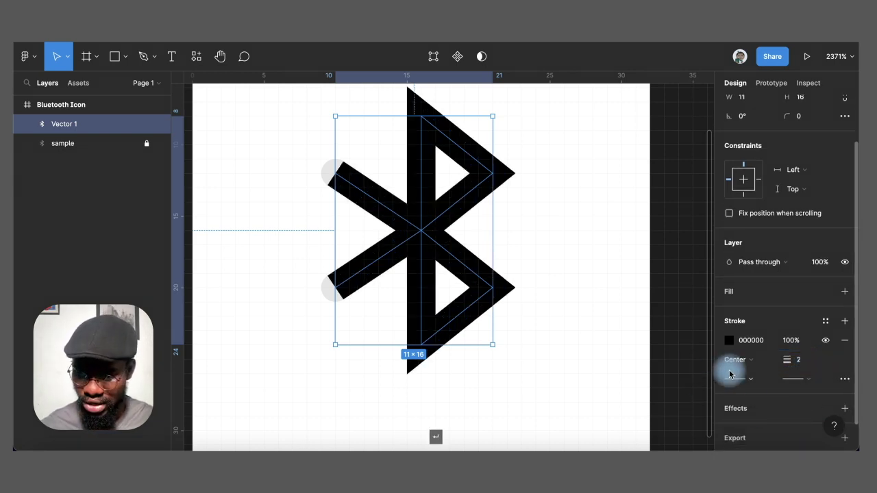
- Give the stroke round end caps and, under Advanced stroke, round joins
{"action": "left_click", "coordinate": [750, 380]}
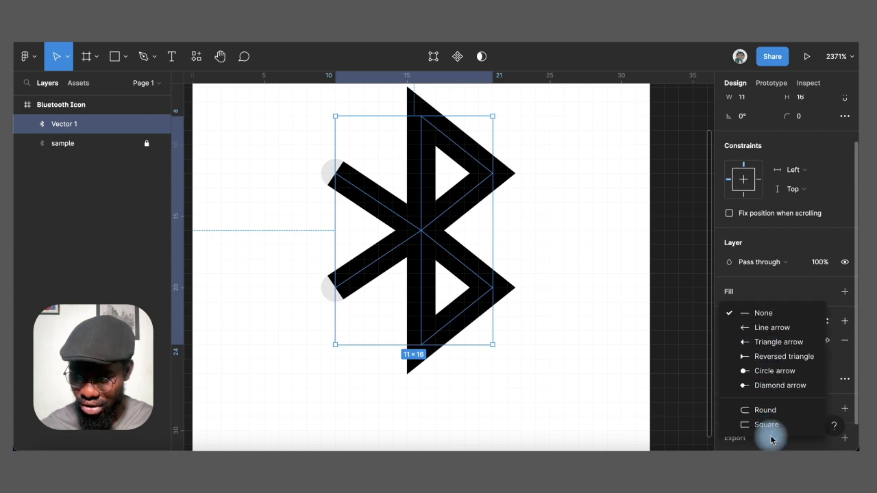
{"action": "left_click", "coordinate": [765, 414]}
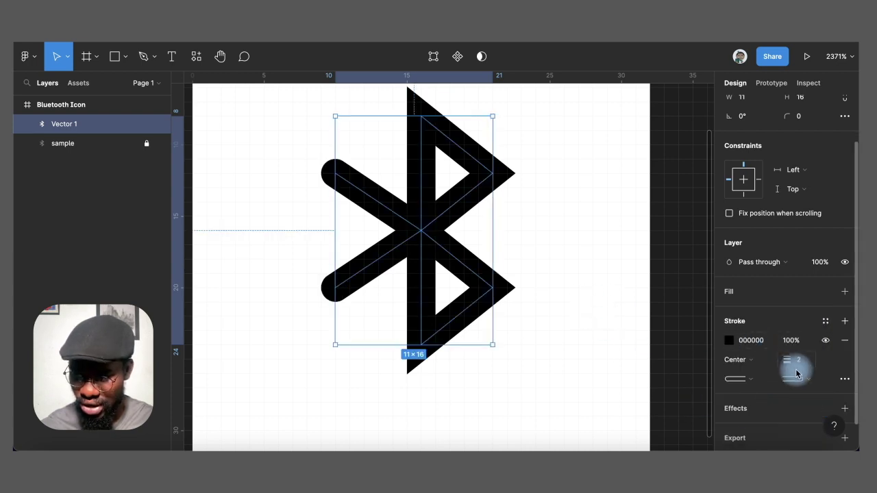
{"action": "left_click", "coordinate": [842, 380]}
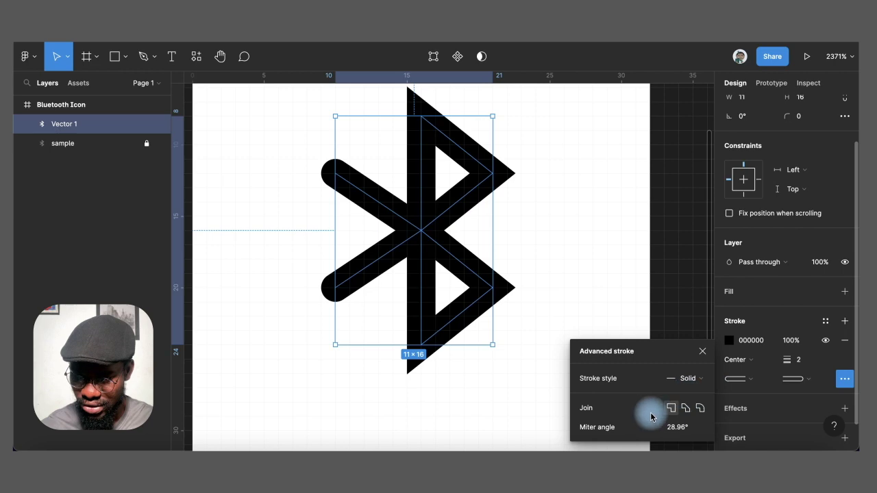
{"action": "left_click", "coordinate": [699, 408]}
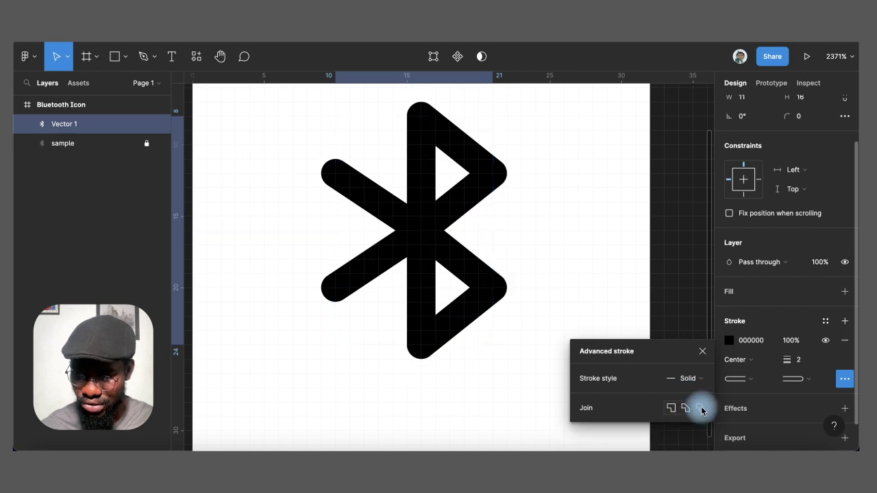
{"action": "left_click", "coordinate": [702, 350]}
{"action": "scroll", "coordinate": [457, 306], "scroll_direction": "down", "scroll_amount": 3}
- Hide the grey sample layer's visibility and deselect so only the black icon shows
{"action": "scroll", "coordinate": [456, 306], "scroll_direction": "right", "scroll_amount": 2}
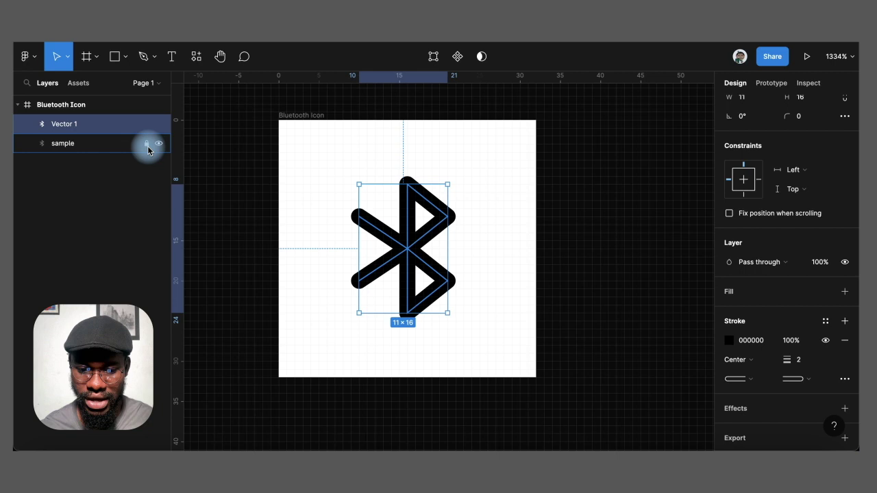
{"action": "left_click", "coordinate": [146, 143]}
{"action": "left_click", "coordinate": [158, 144]}
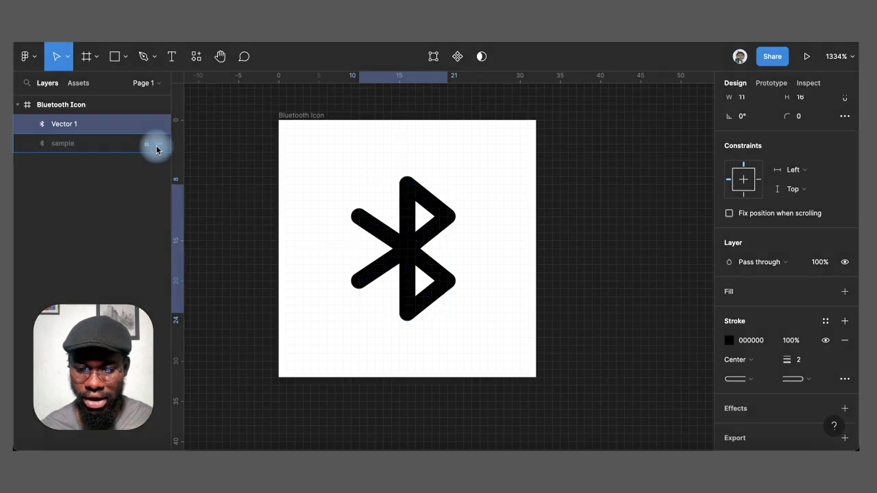
{"action": "left_click", "coordinate": [301, 204]}
{"action": "scroll", "coordinate": [307, 207], "scroll_direction": "up", "scroll_amount": 1}
{"action": "scroll", "coordinate": [307, 207], "scroll_direction": "up", "scroll_amount": 1}
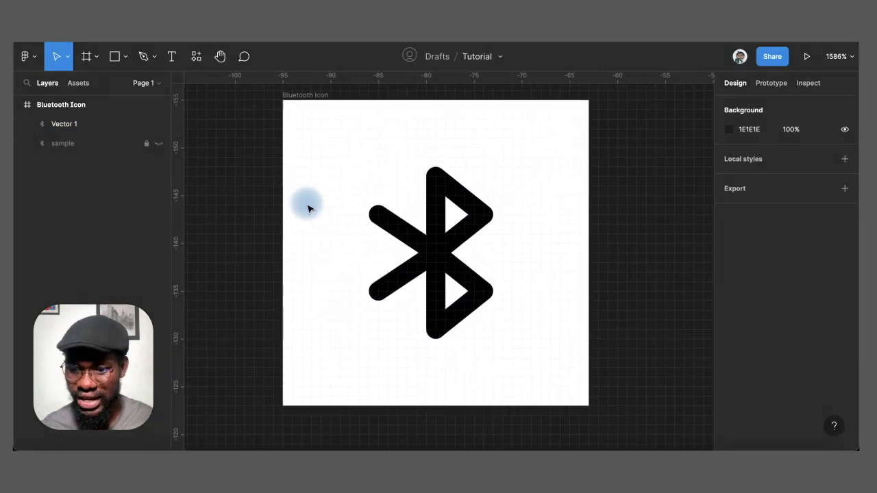